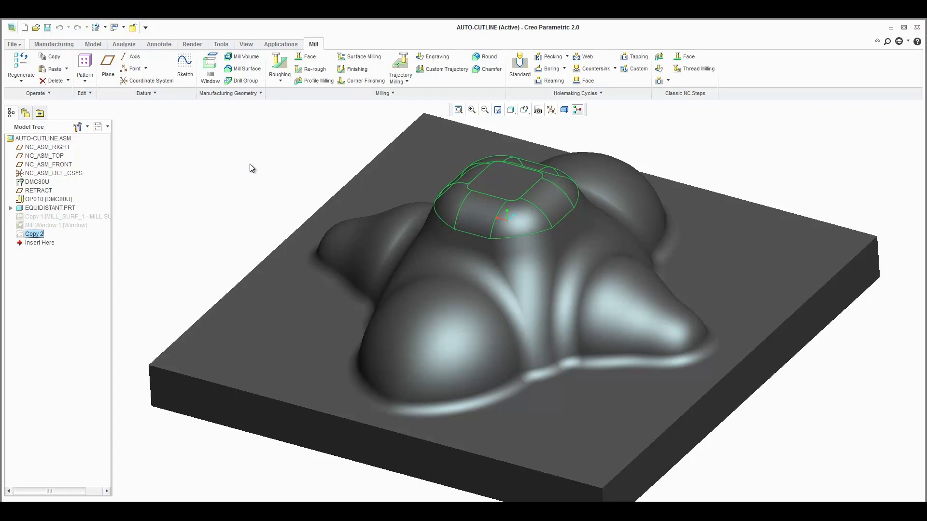
# - Create a Cut Line Milling step that uses tool 01: KF12
pyautogui.click(385, 93)
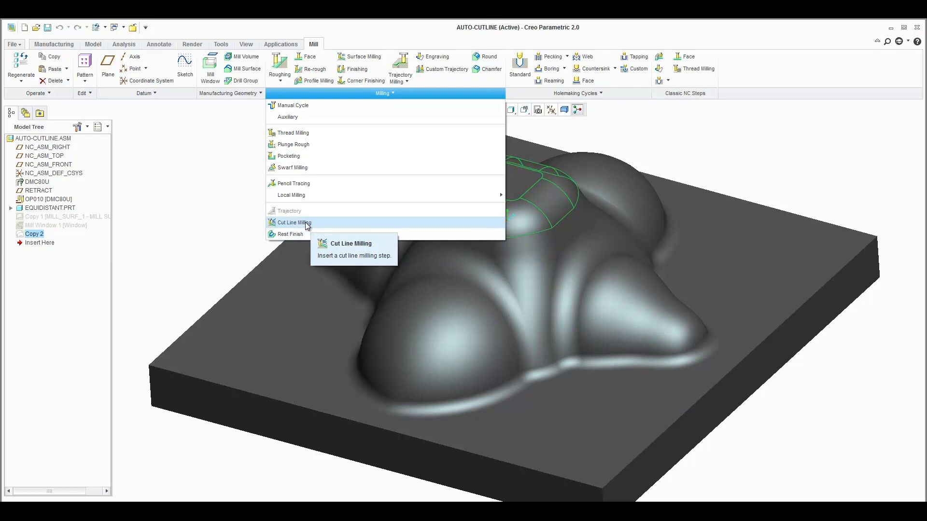
pyautogui.click(305, 222)
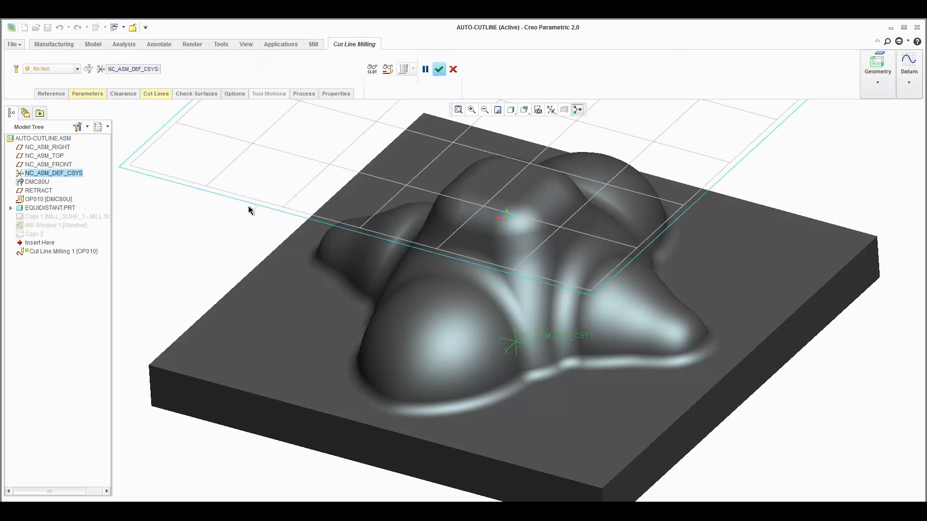
pyautogui.click(76, 69)
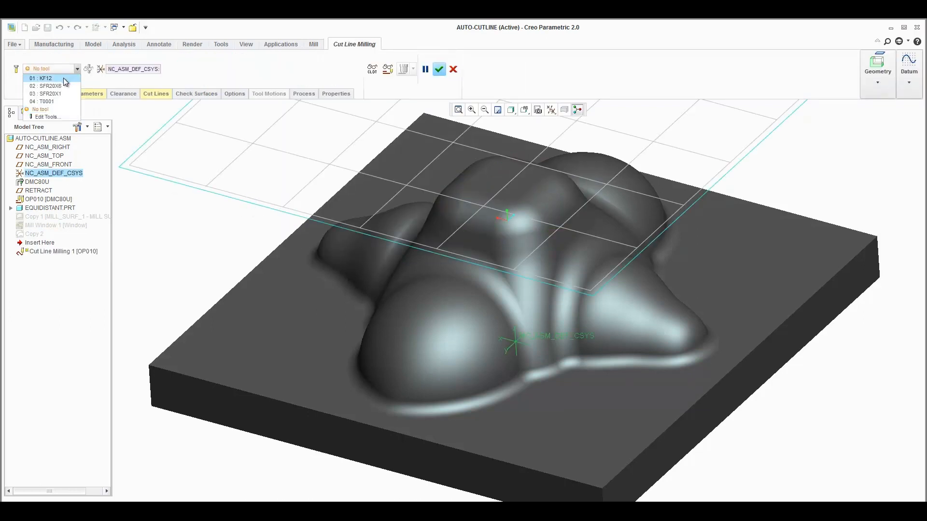
pyautogui.click(63, 78)
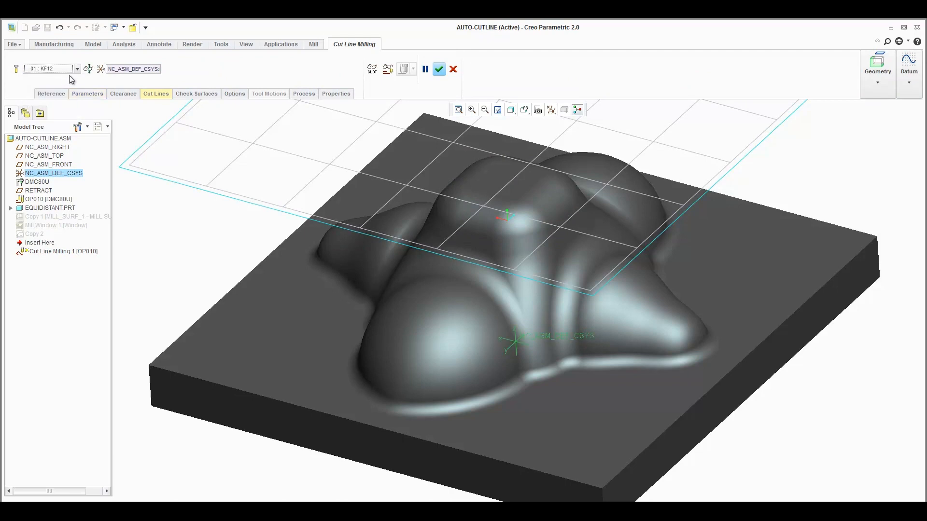
# - Enable Auto Cutline for the milling step and display its toolpath preview on the model
pyautogui.click(156, 94)
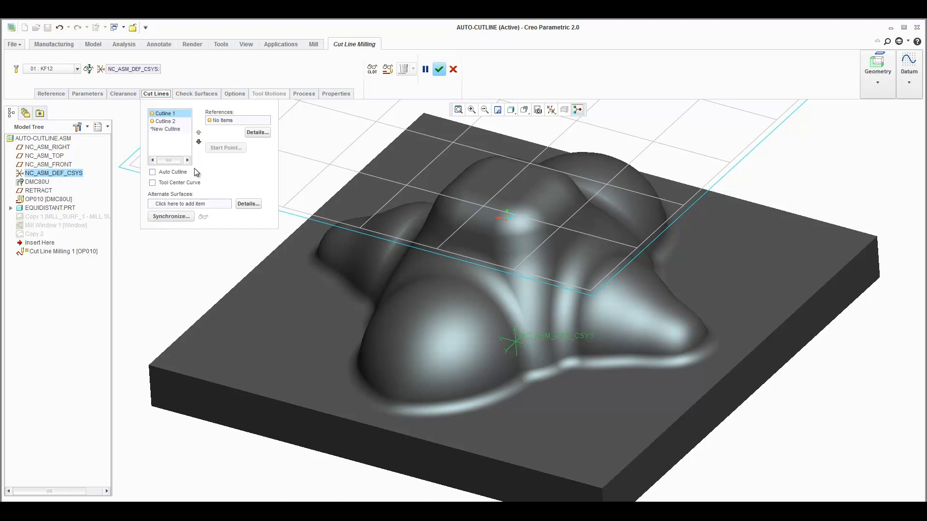
pyautogui.click(153, 172)
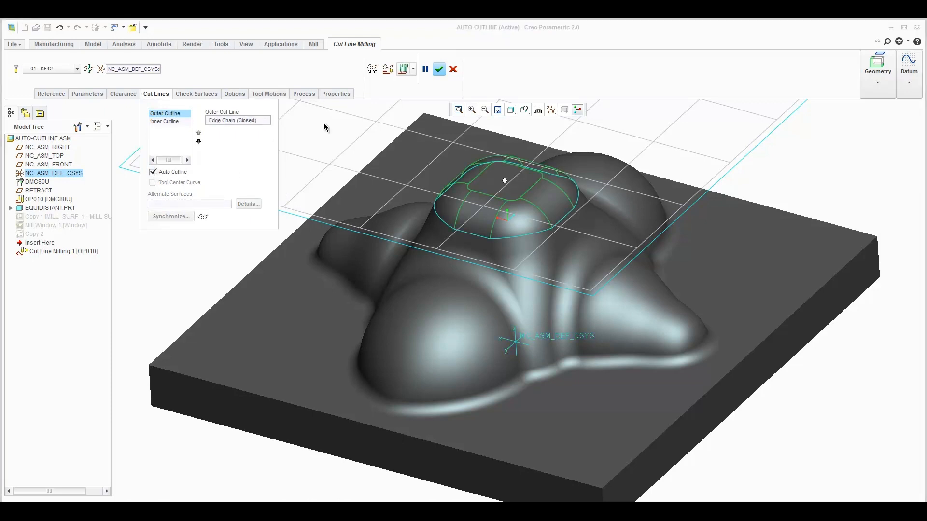
pyautogui.click(387, 70)
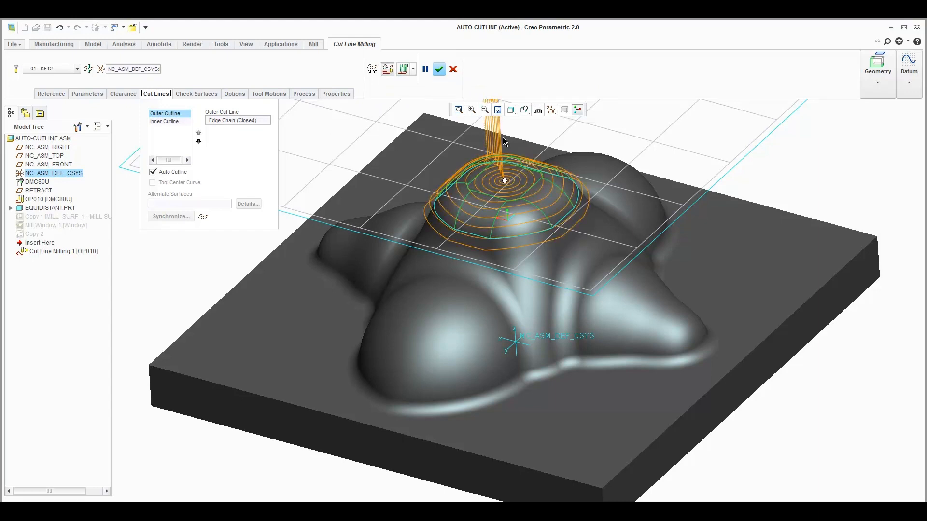
pyautogui.moveTo(506, 143); pyautogui.dragTo(533, 256, button='middle')
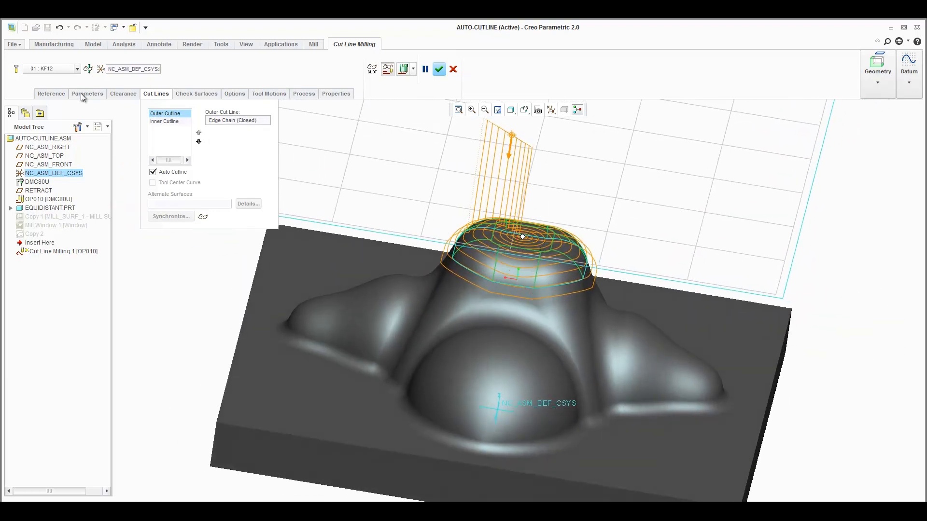
pyautogui.click(388, 71)
pyautogui.moveTo(524, 203); pyautogui.dragTo(515, 211, button='middle')
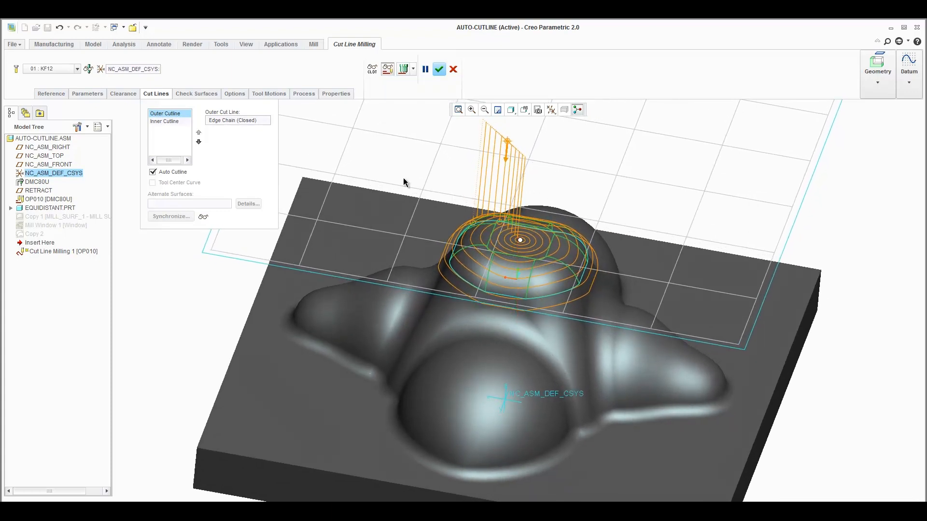
# - Set the SCAN_TYPE parameter to TYPE_HELICAL and inspect the updated toolpath from several angles
pyautogui.click(88, 94)
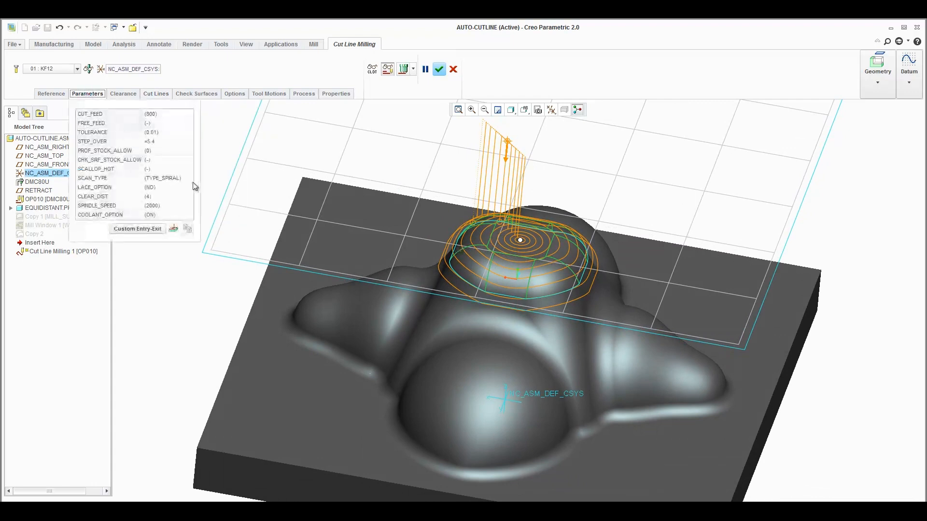
pyautogui.click(184, 177)
pyautogui.click(188, 180)
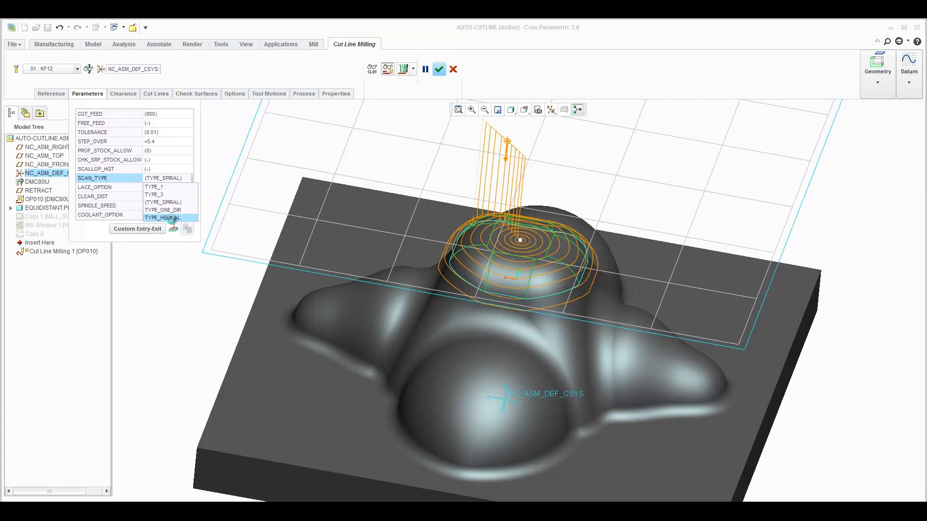
pyautogui.click(172, 218)
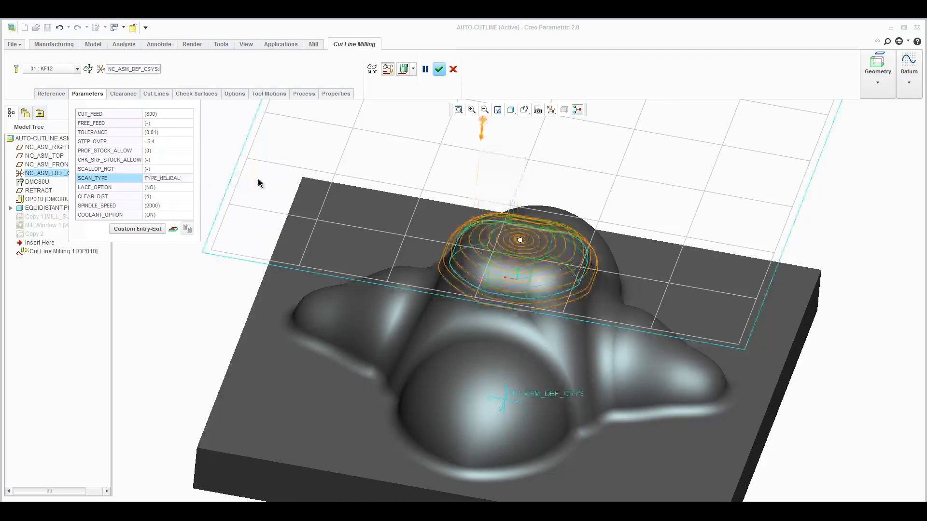
pyautogui.moveTo(480, 241)
pyautogui.mouseDown(button='middle')
pyautogui.moveTo(420, 245)
pyautogui.moveTo(491, 243)
pyautogui.moveTo(483, 244)
pyautogui.mouseUp(button='middle')
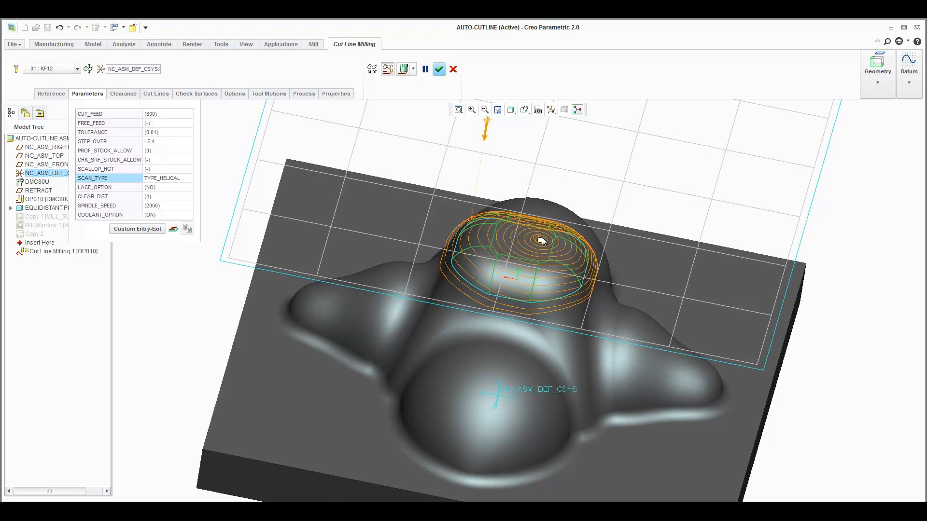
pyautogui.moveTo(581, 244); pyautogui.dragTo(562, 248, button='middle')
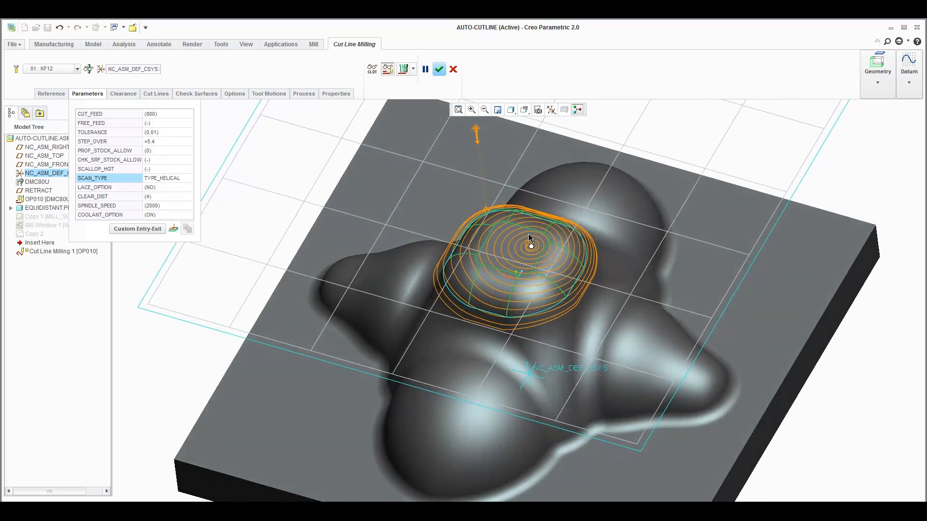
pyautogui.moveTo(508, 236)
pyautogui.mouseDown(button='middle')
pyautogui.moveTo(507, 204)
pyautogui.moveTo(492, 240)
pyautogui.moveTo(485, 230)
pyautogui.mouseUp(button='middle')
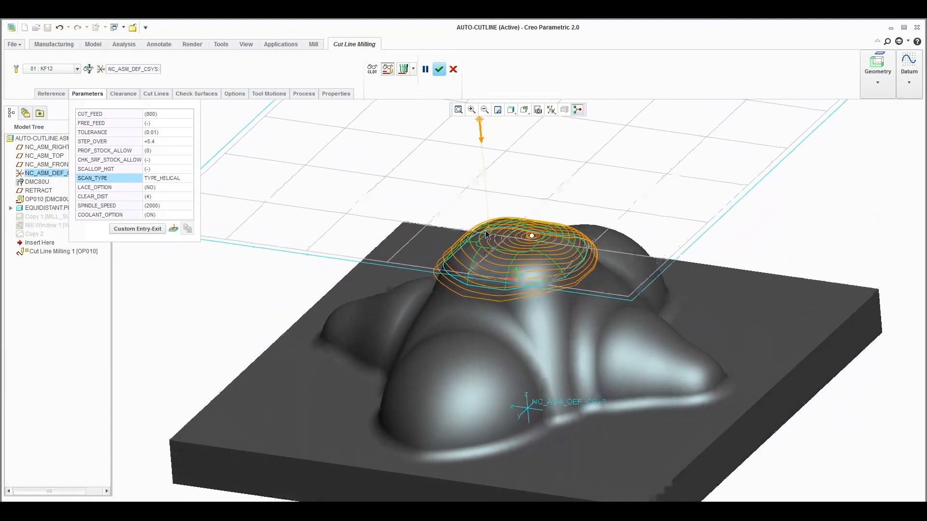
# - Play the helical toolpath simulation at a reduced display speed, speed it up slightly partway, and close the playback
pyautogui.click(402, 69)
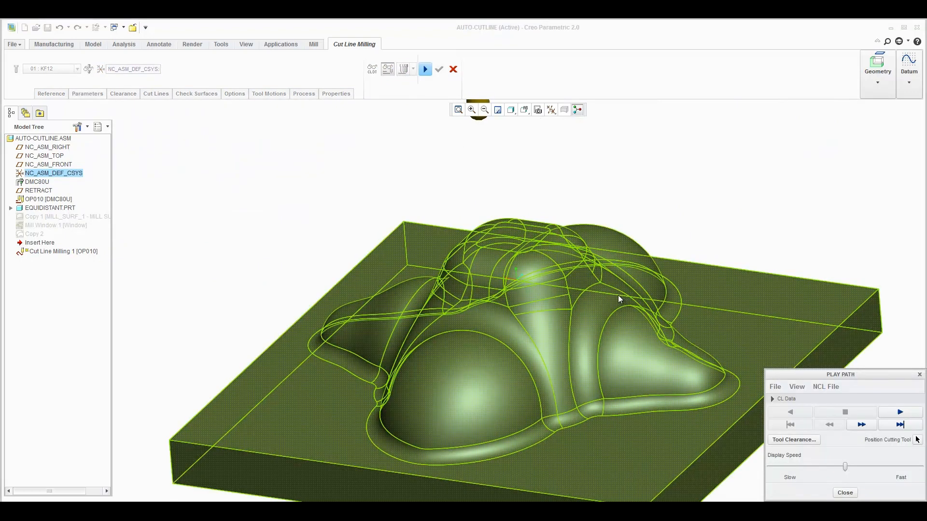
pyautogui.keyDown('shift'); pyautogui.moveTo(614, 305); pyautogui.dragTo(619, 358, button='middle'); pyautogui.keyUp('shift')
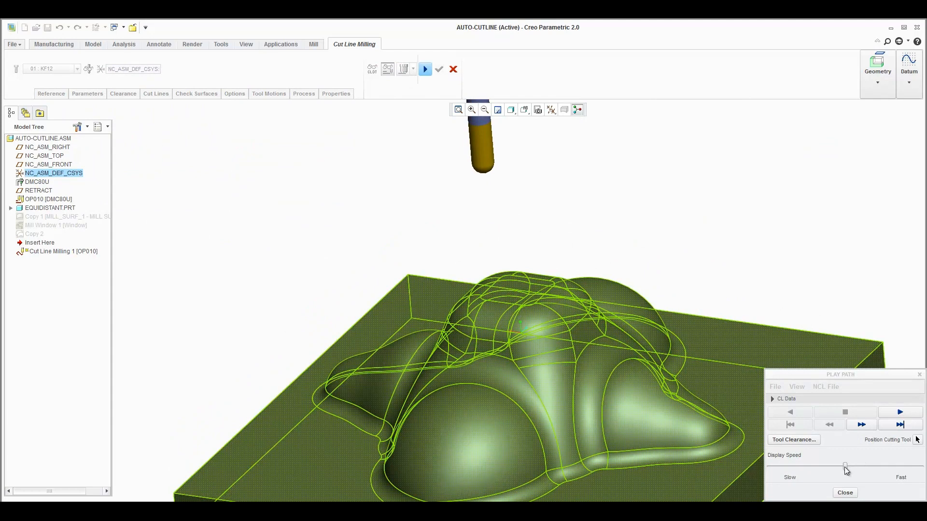
pyautogui.moveTo(845, 467); pyautogui.dragTo(796, 466)
pyautogui.click(901, 412)
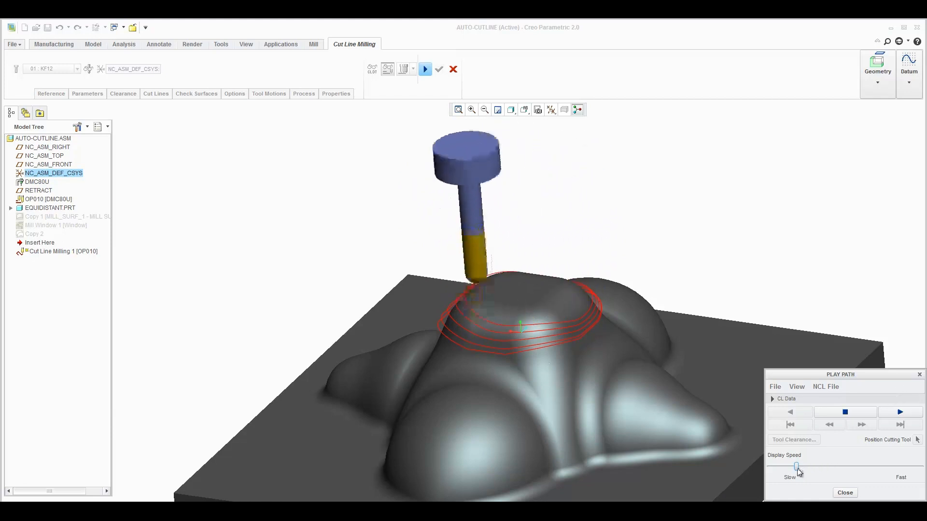
pyautogui.moveTo(798, 468); pyautogui.dragTo(815, 469)
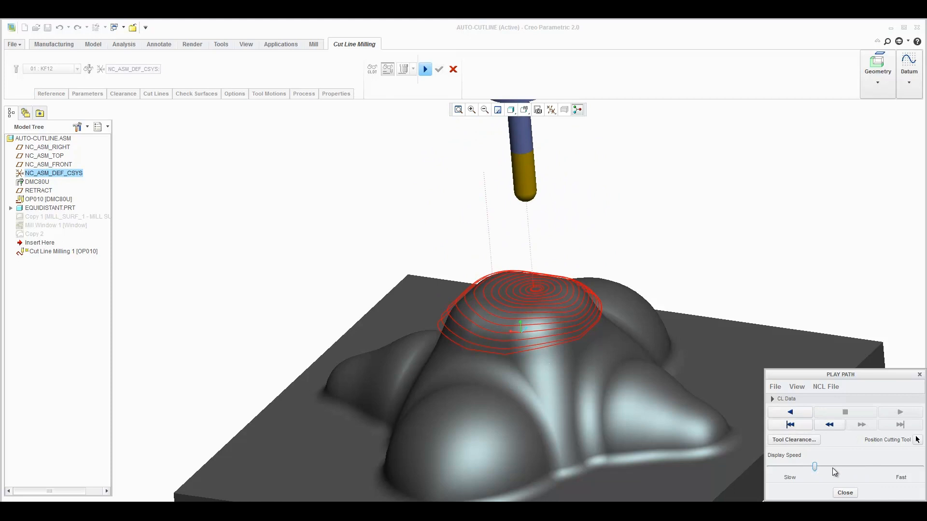
pyautogui.click(846, 492)
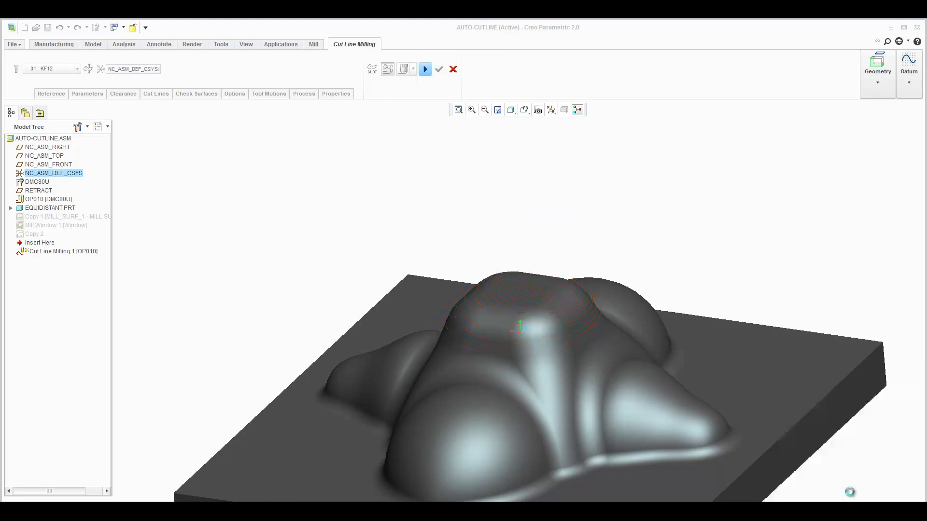
# - Reorder the cut lines so that the Outer Cutline comes after the Inner Cutline
pyautogui.click(160, 95)
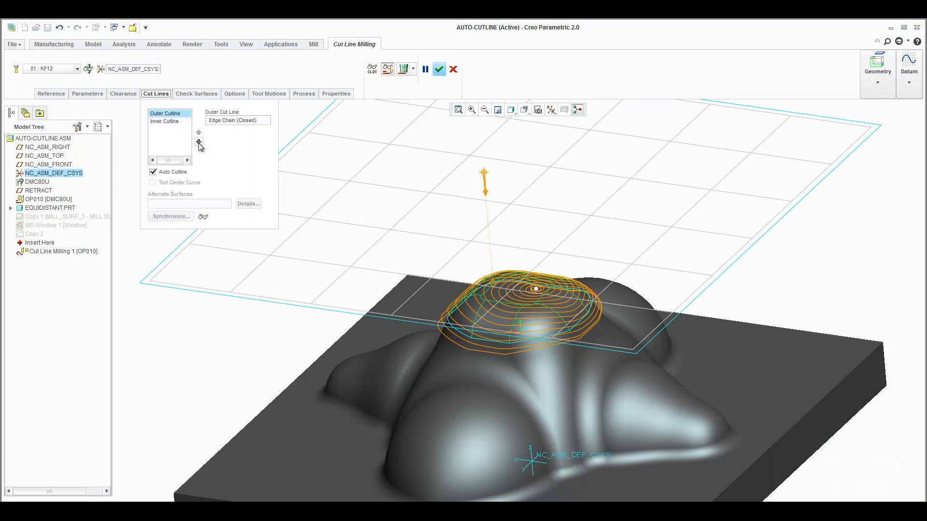
pyautogui.click(199, 142)
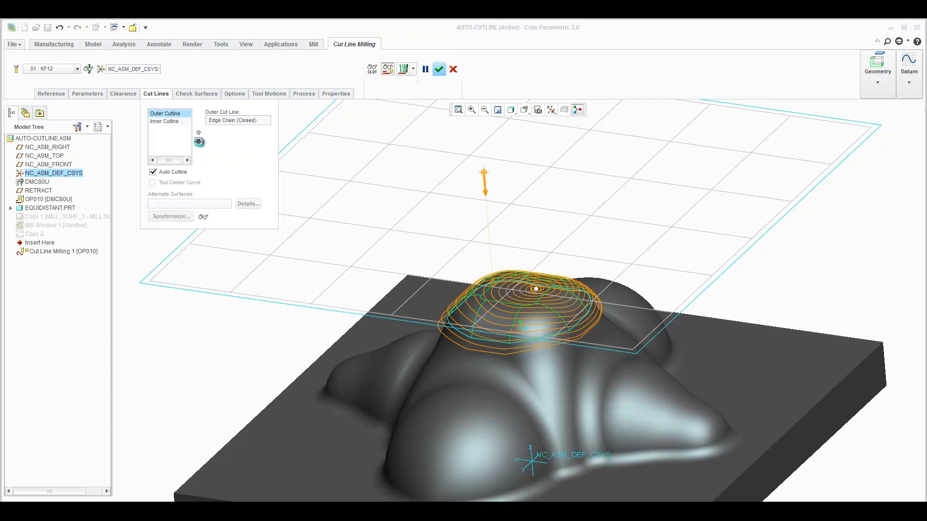
pyautogui.click(157, 94)
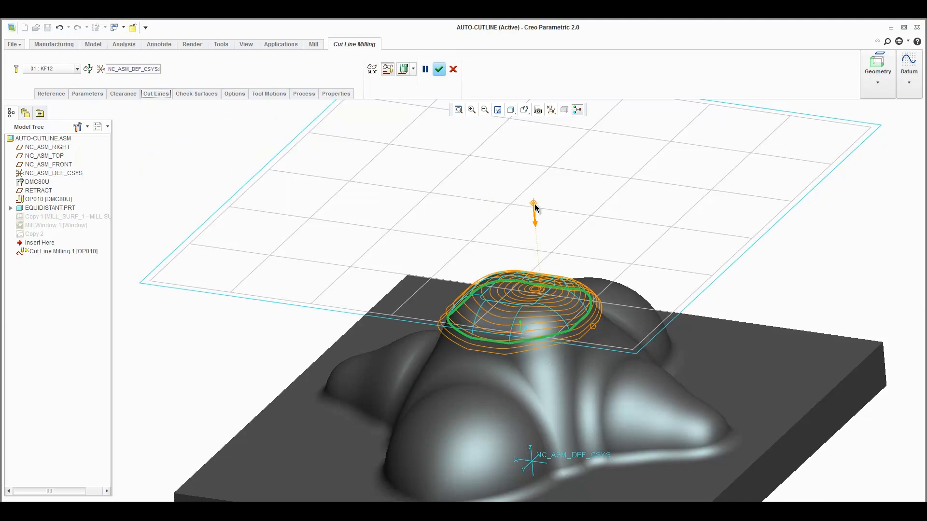
# - Play the toolpath simulation again with the reordered cut lines and close the playback
pyautogui.click(403, 70)
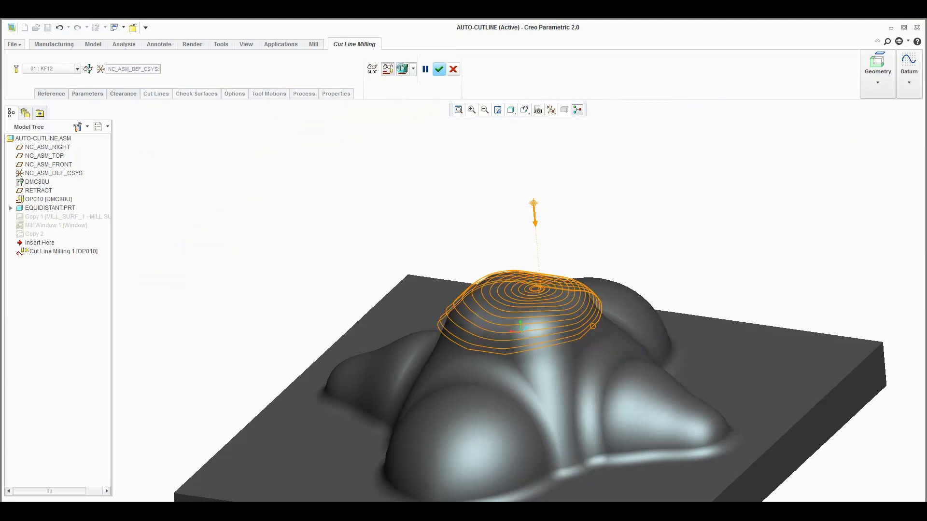
pyautogui.click(907, 414)
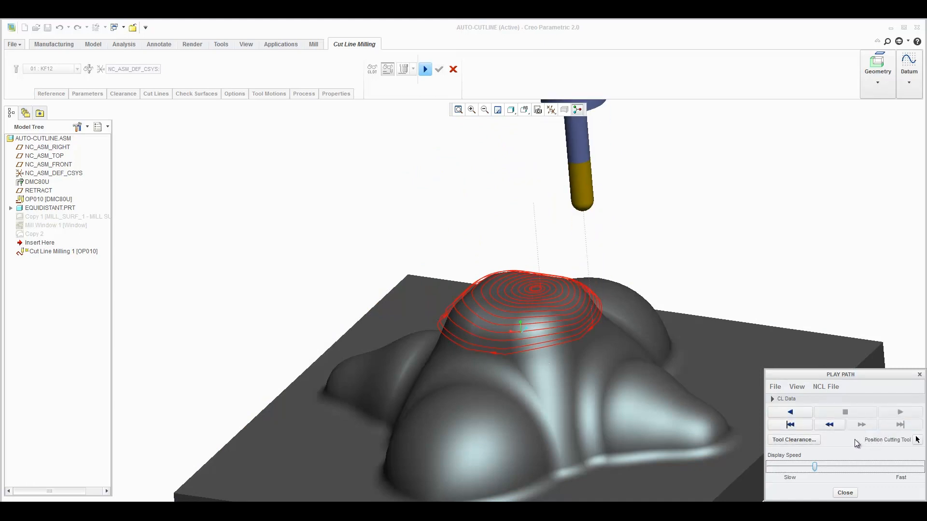
pyautogui.click(844, 492)
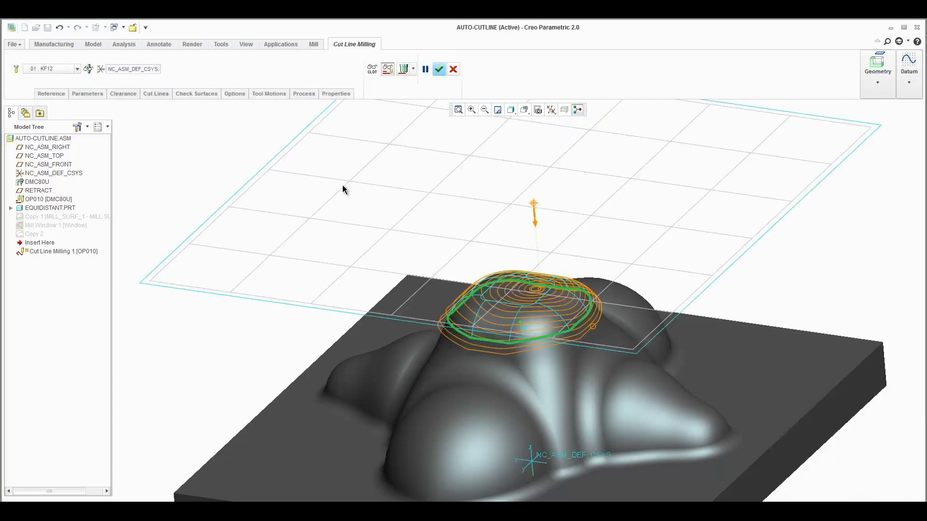
# - Examine the reordered toolpath around the top surface up close and review the Auto Cutline setting
pyautogui.moveTo(345, 188)
pyautogui.mouseDown(button='middle')
pyautogui.moveTo(340, 180)
pyautogui.moveTo(343, 190)
pyautogui.mouseUp(button='middle')
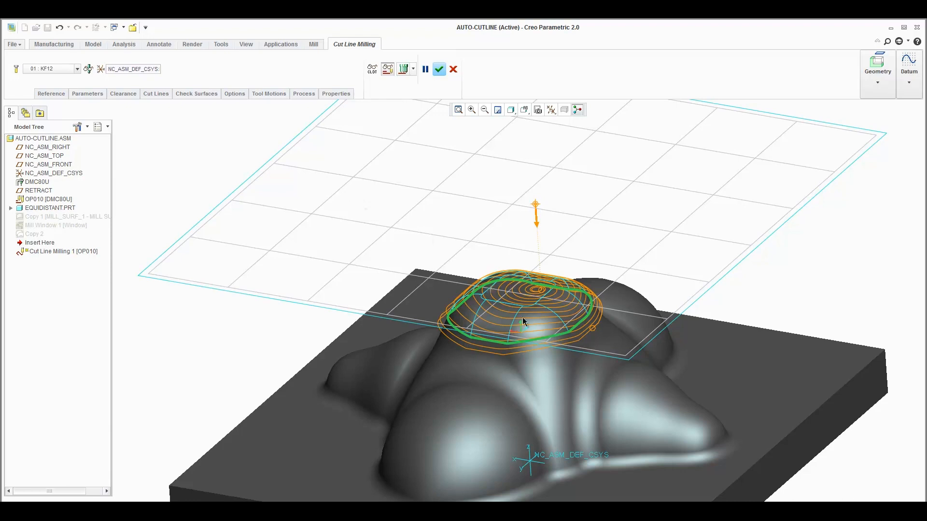
pyautogui.scroll(3, 536, 399)
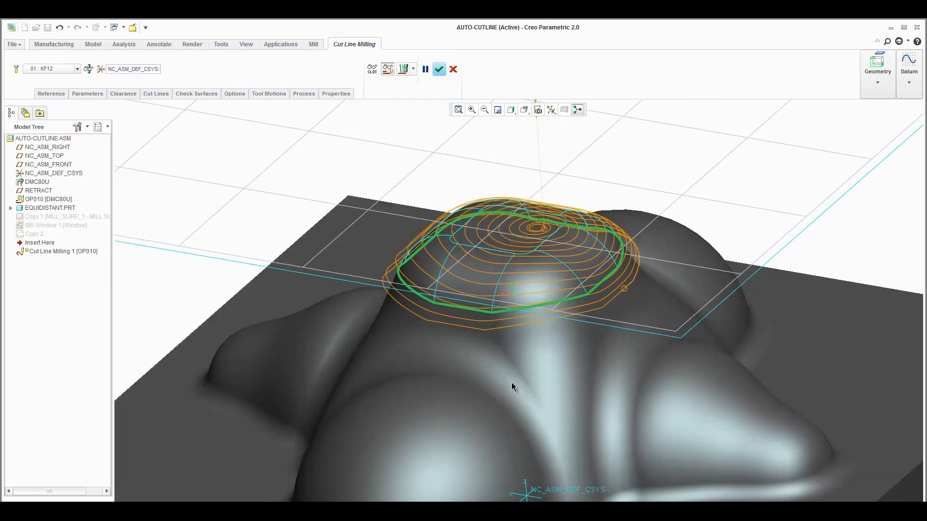
pyautogui.click(155, 94)
pyautogui.click(153, 172)
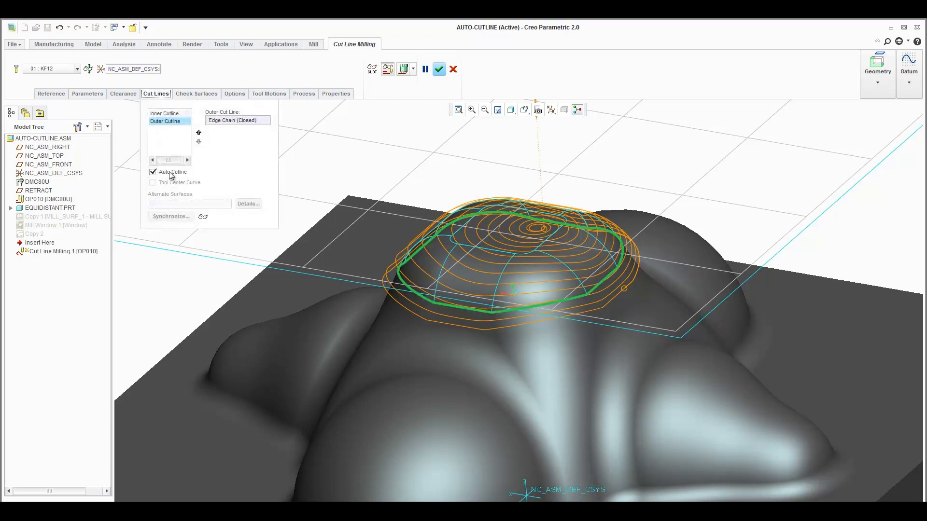